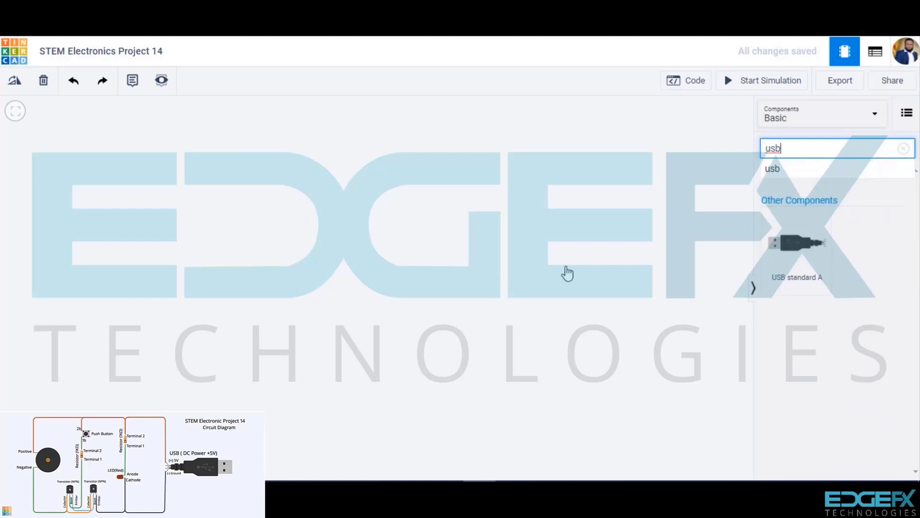
# Place the USB standard A connector on the workplane, rotate it 180° so its wires face left, and clear the component search
pyautogui.click(566, 266)
pyautogui.click(16, 82)
pyautogui.click(16, 81)
pyautogui.click(17, 82)
pyautogui.click(16, 82)
pyautogui.click(16, 81)
pyautogui.click(16, 82)
pyautogui.click(902, 148)
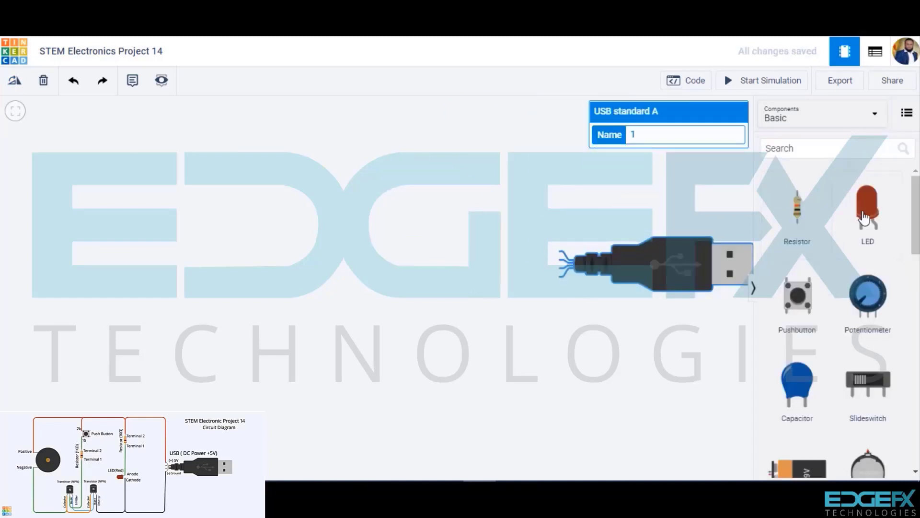
# Place a red LED left of the USB connector, rotated so its legs point right, and add a resistor above it
pyautogui.click(867, 211)
pyautogui.click(499, 313)
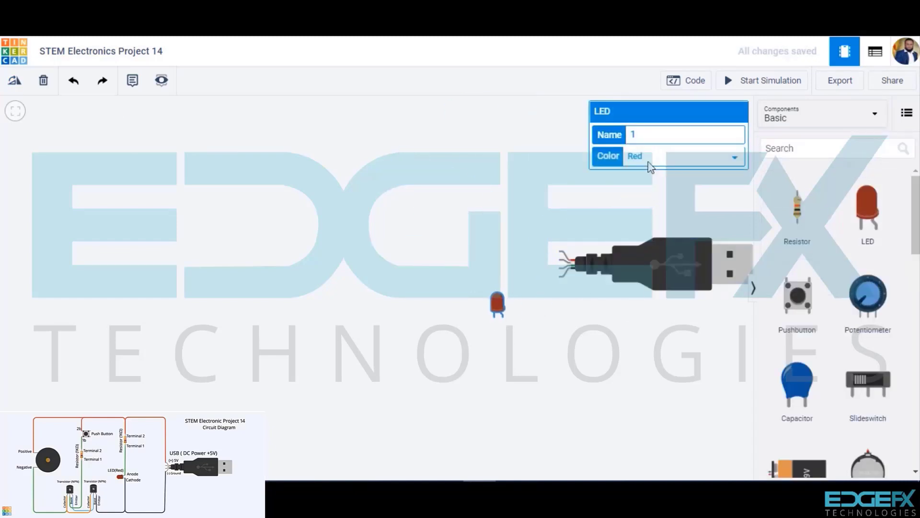
pyautogui.click(17, 81)
pyautogui.click(16, 81)
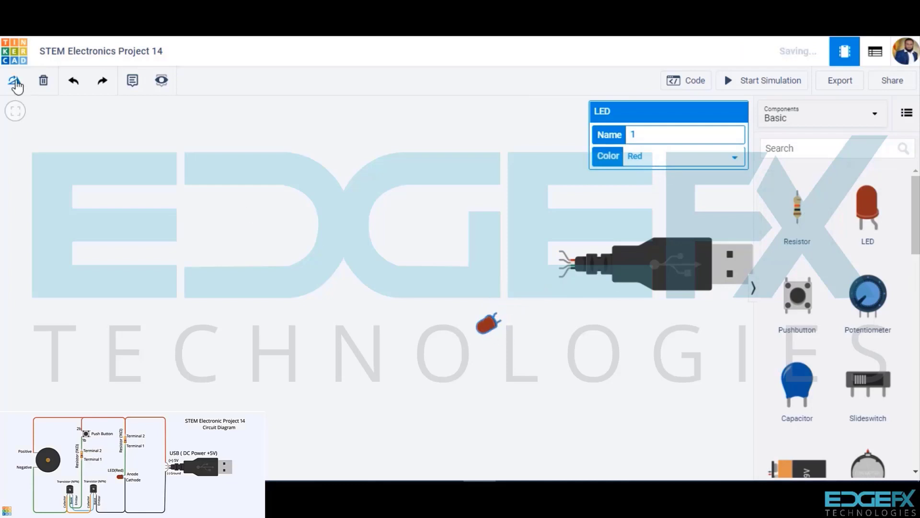
pyautogui.click(17, 81)
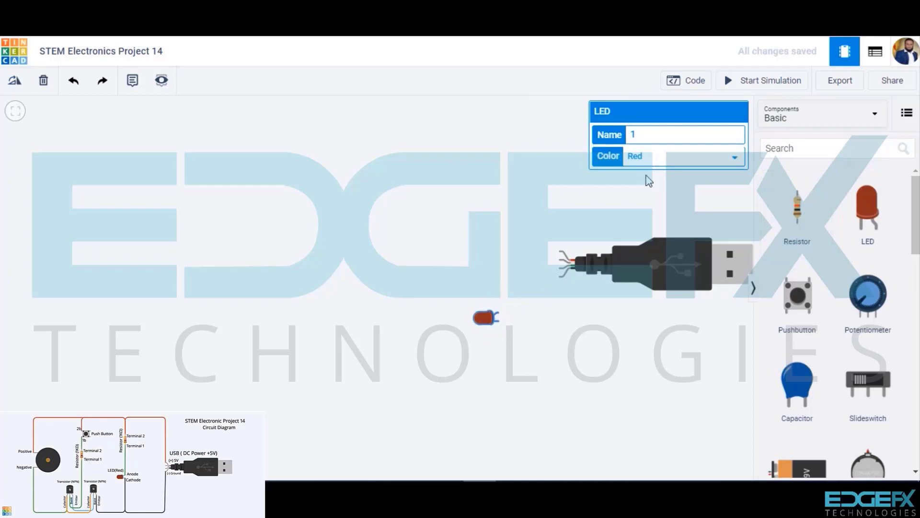
pyautogui.click(805, 215)
pyautogui.click(506, 192)
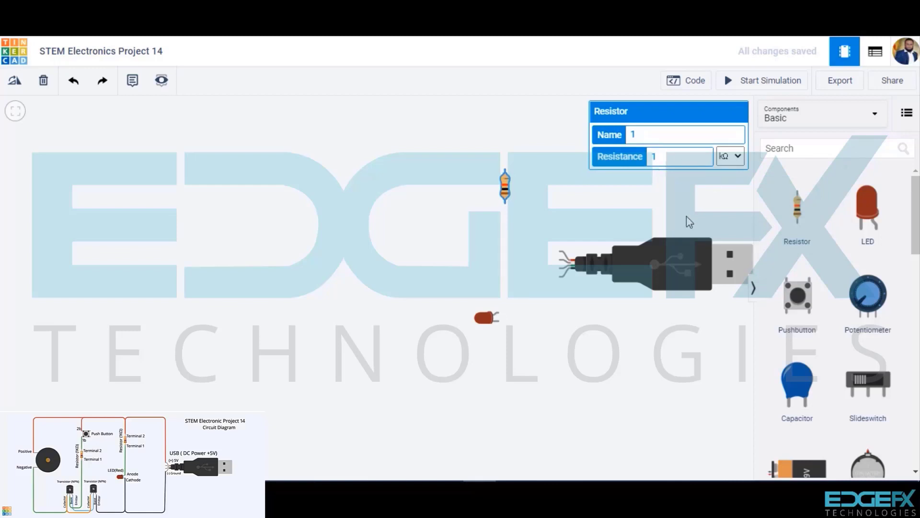
# Wire the USB connector's uppermost lead to the resistor's top terminal with right-angle bends and colour the wire red
pyautogui.click(560, 252)
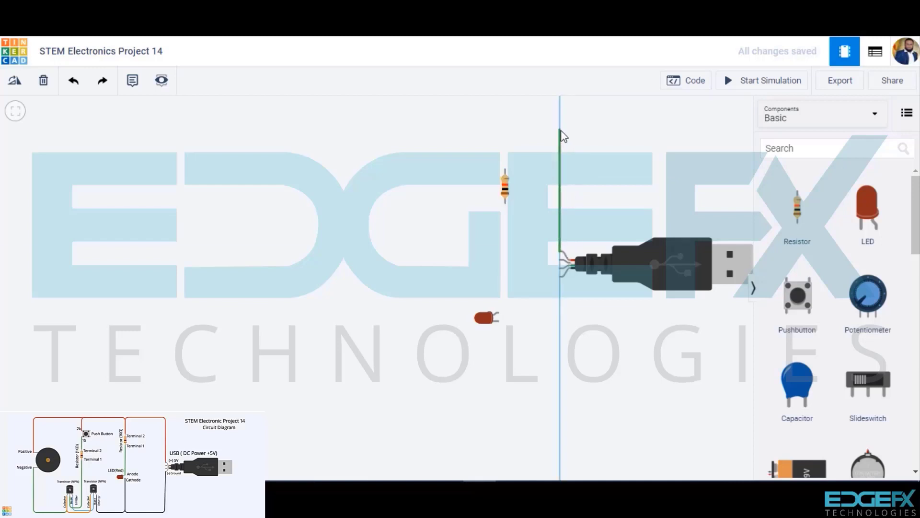
pyautogui.click(560, 130)
pyautogui.click(506, 130)
pyautogui.click(505, 172)
pyautogui.click(633, 131)
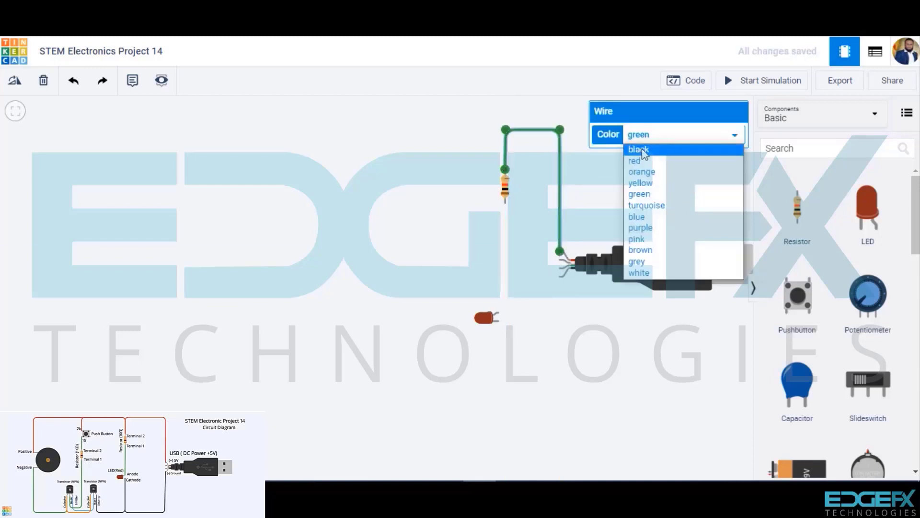
pyautogui.click(623, 158)
pyautogui.click(583, 174)
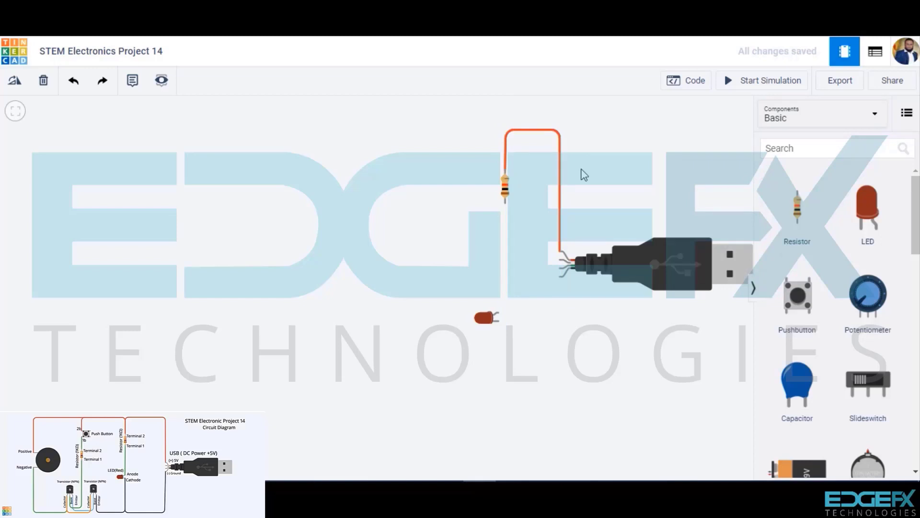
# Wire the resistor's bottom terminal to the LED's upper leg, and the LED's lower leg to the USB connector's lowest lead in black
pyautogui.click(505, 204)
pyautogui.click(497, 316)
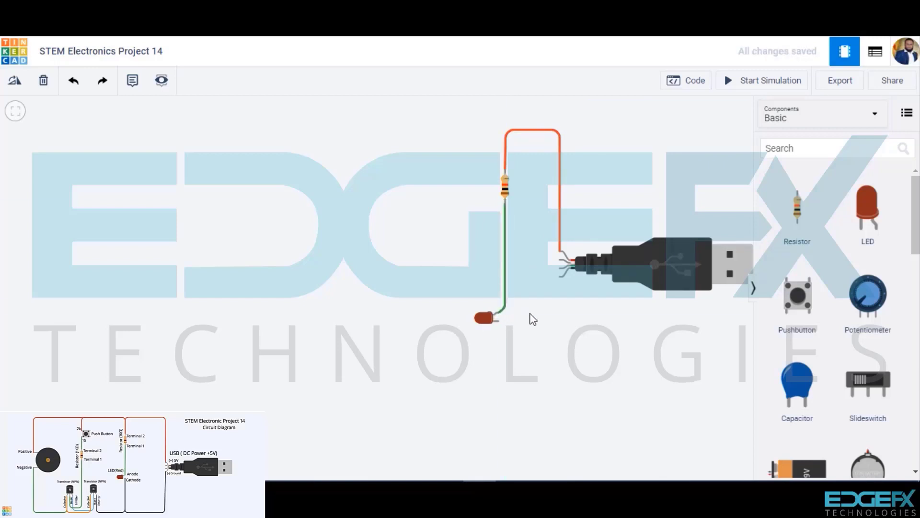
pyautogui.click(501, 321)
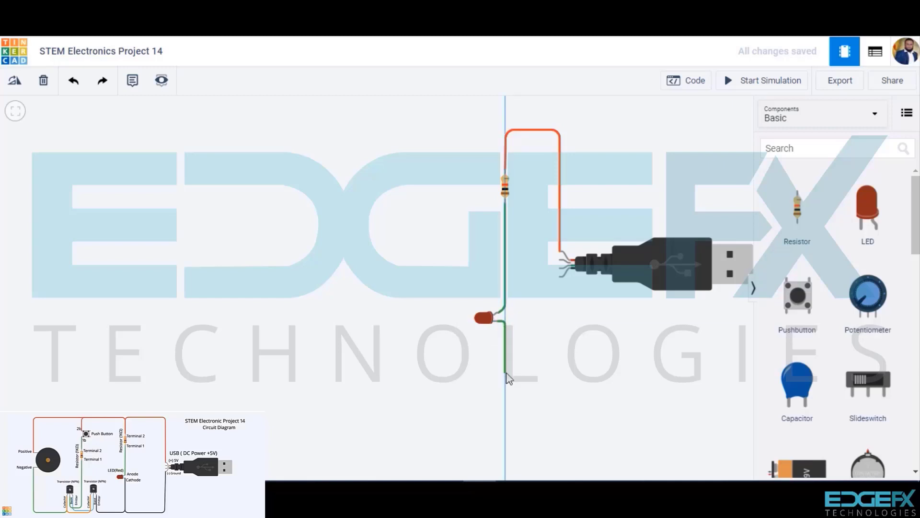
pyautogui.click(505, 370)
pyautogui.click(559, 371)
pyautogui.click(560, 277)
pyautogui.click(671, 135)
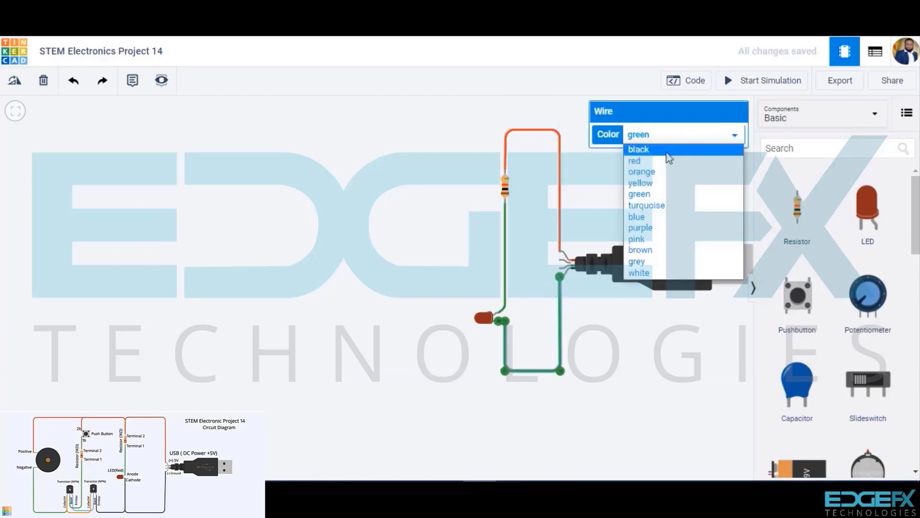
pyautogui.click(666, 152)
pyautogui.click(590, 325)
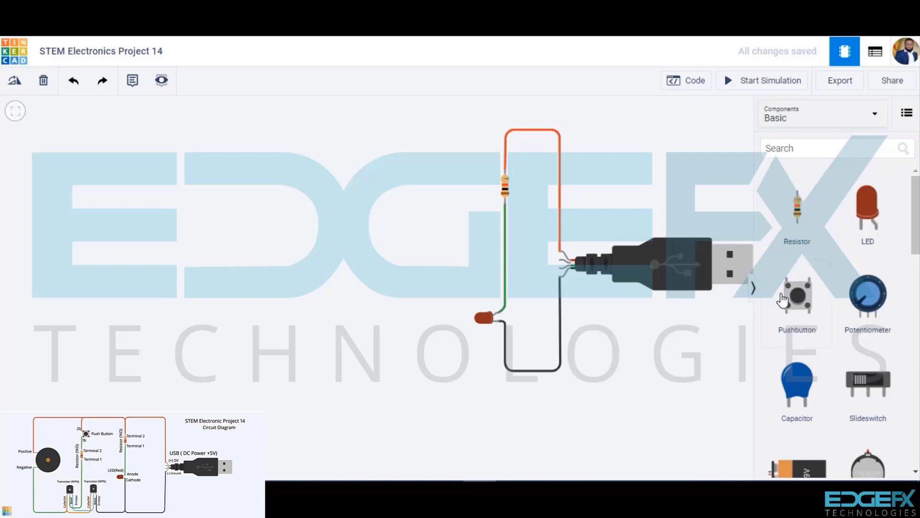
# Place a pushbutton left of the resistor with its legs pointing sideways, and add a second resistor just below the pushbutton
pyautogui.moveTo(801, 298); pyautogui.dragTo(394, 181)
pyautogui.click(14, 84)
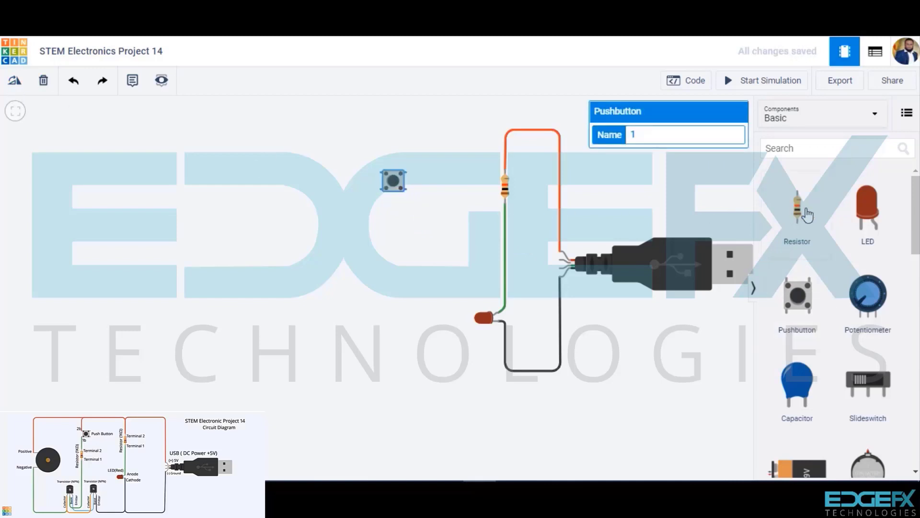
pyautogui.moveTo(800, 211); pyautogui.dragTo(383, 246)
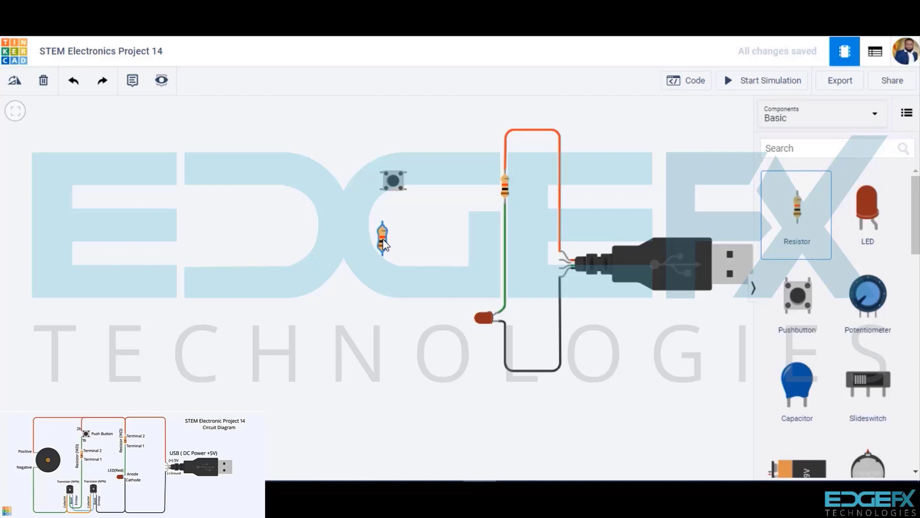
pyautogui.moveTo(384, 245); pyautogui.dragTo(382, 242)
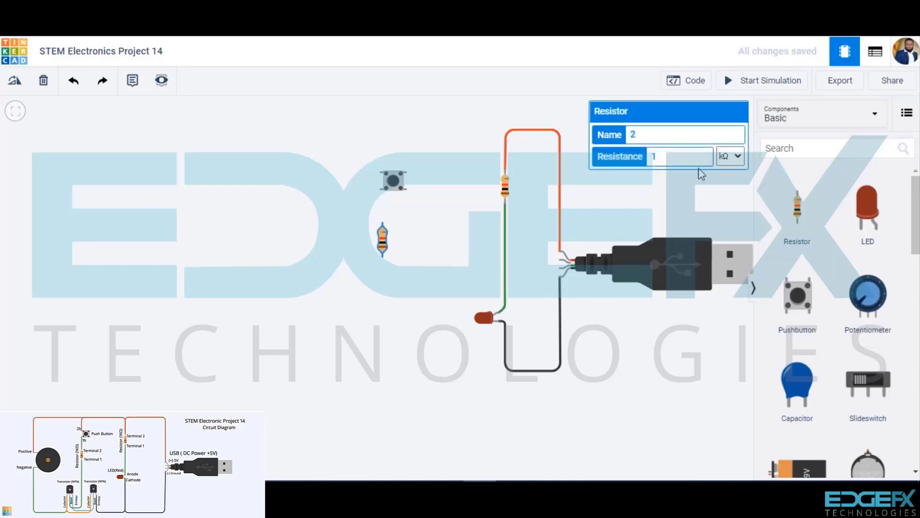
# Place two NPN transistors (BJT) side by side to the left of the LED
pyautogui.moveTo(916, 213); pyautogui.dragTo(916, 362)
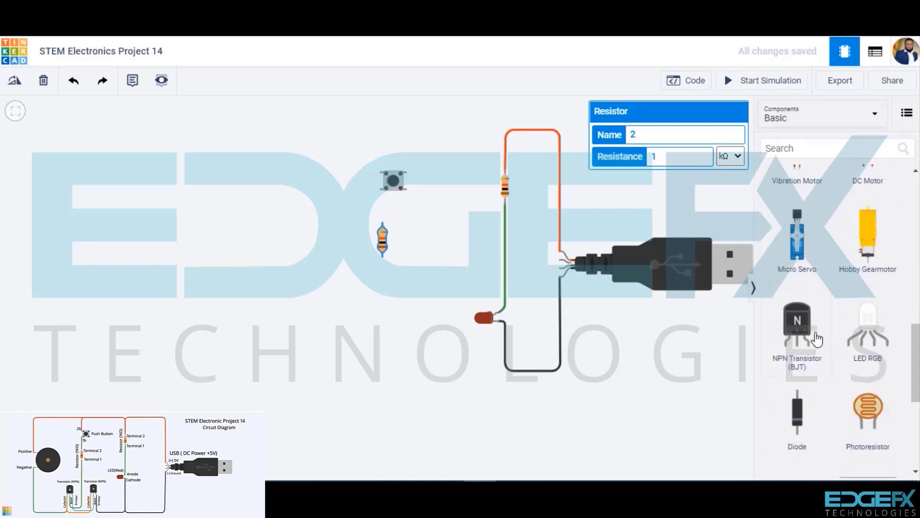
pyautogui.moveTo(815, 338); pyautogui.dragTo(422, 343)
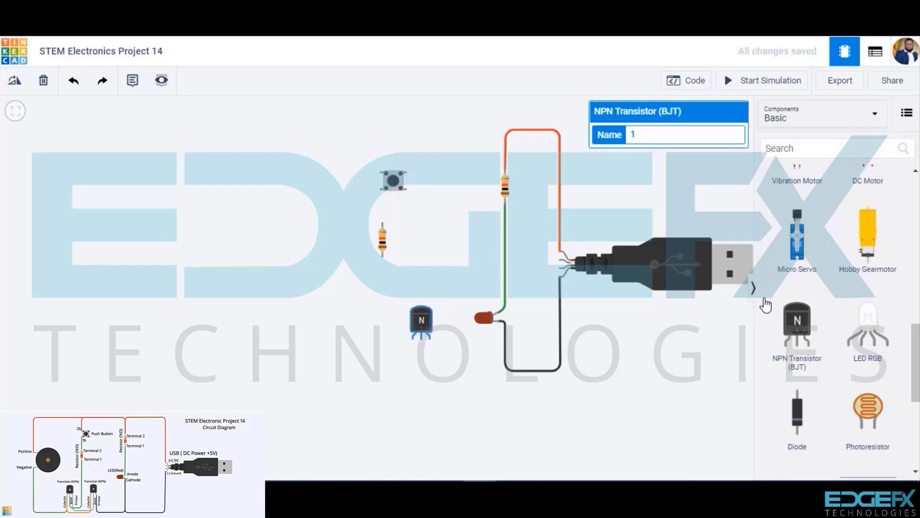
pyautogui.moveTo(796, 322); pyautogui.dragTo(333, 339)
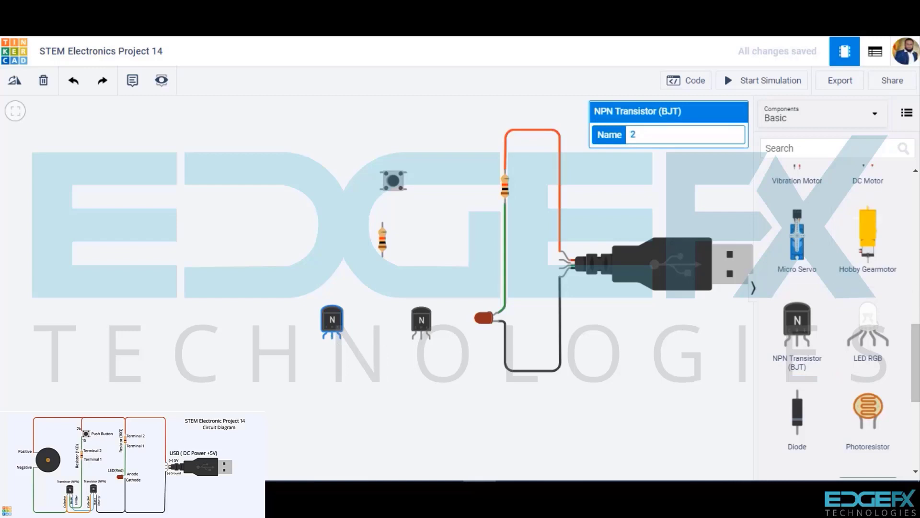
# Add a piezo left of the pushbutton, rotated so its legs point left, and position it above the left transistor
pyautogui.scroll(1, 833, 317)
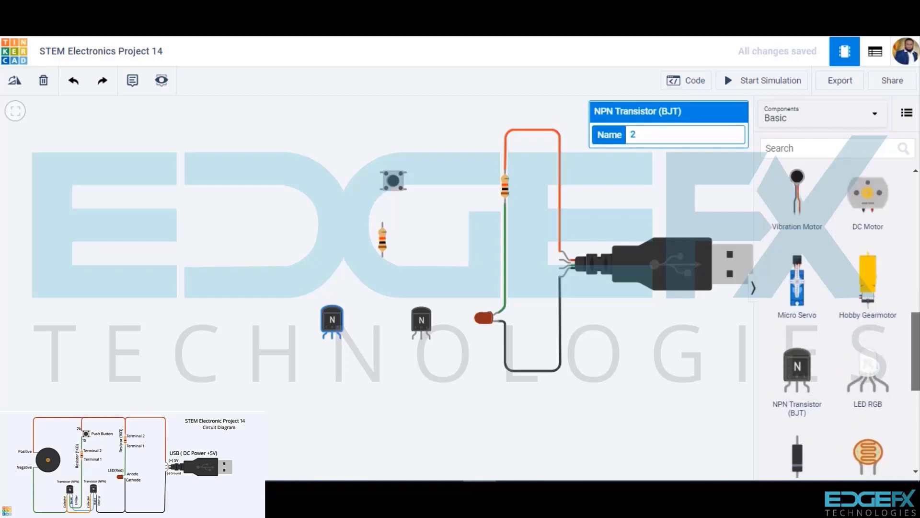
pyautogui.scroll(-1, 834, 316)
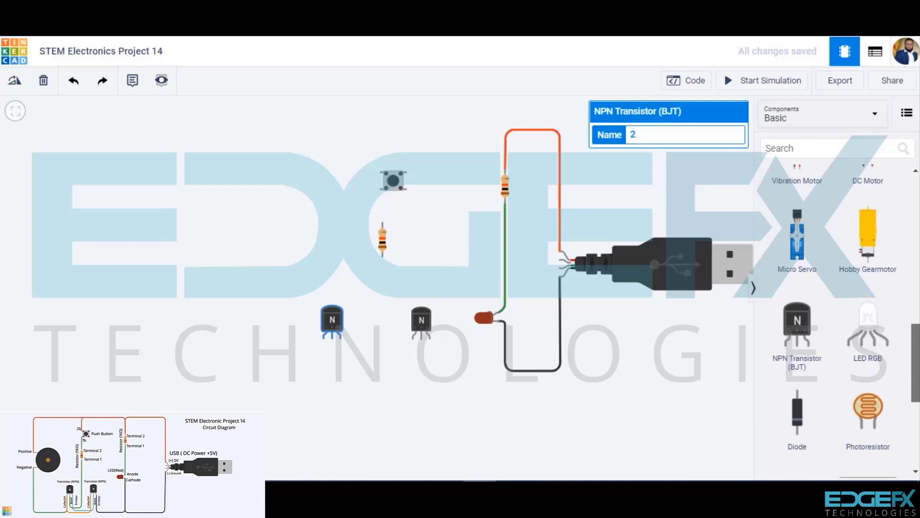
pyautogui.scroll(-3, 798, 430)
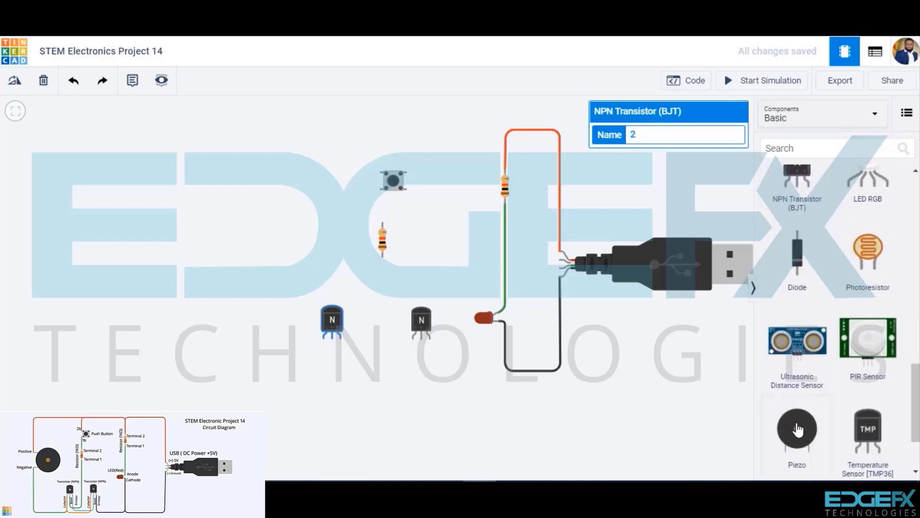
pyautogui.moveTo(798, 430); pyautogui.dragTo(284, 252)
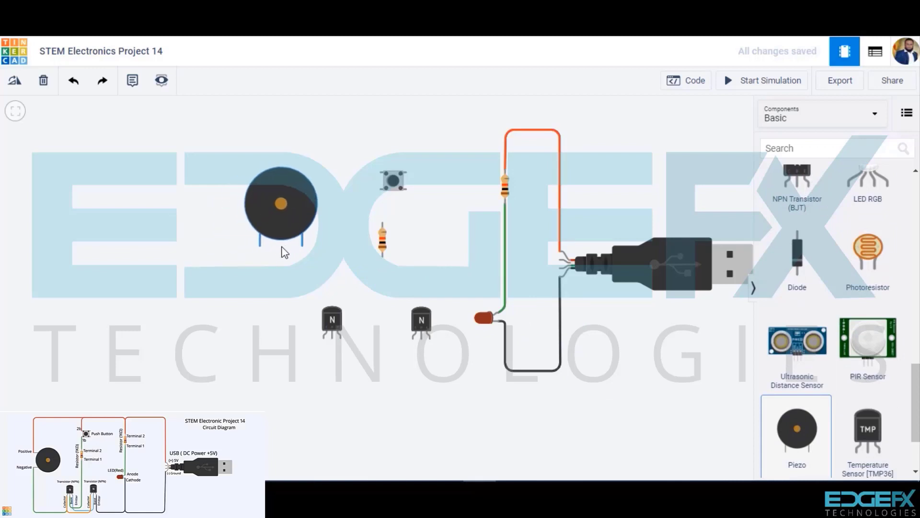
pyautogui.click(14, 81)
pyautogui.moveTo(335, 248); pyautogui.dragTo(322, 211)
pyautogui.click(456, 233)
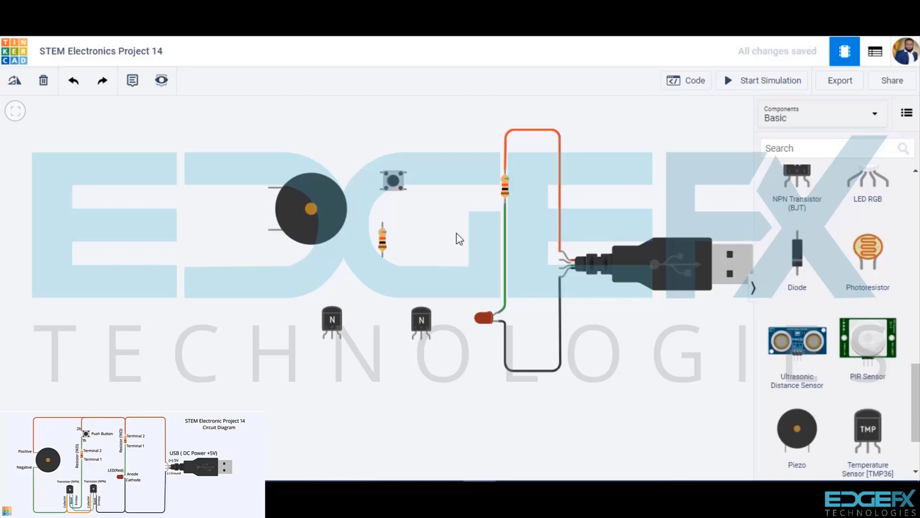
# Wire the pushbutton's upper-left terminal to the top terminal of the resistor above the LED and colour the wire red
pyautogui.click(380, 173)
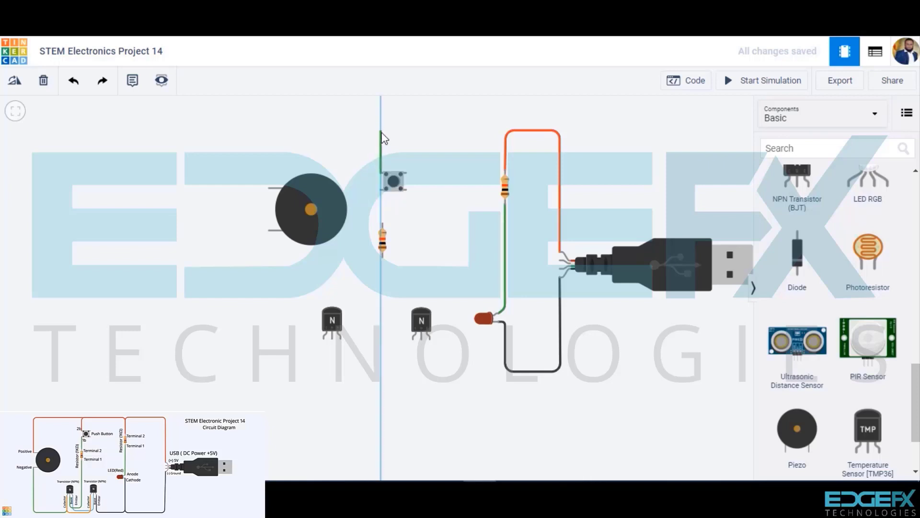
pyautogui.click(381, 131)
pyautogui.click(506, 132)
pyautogui.click(505, 169)
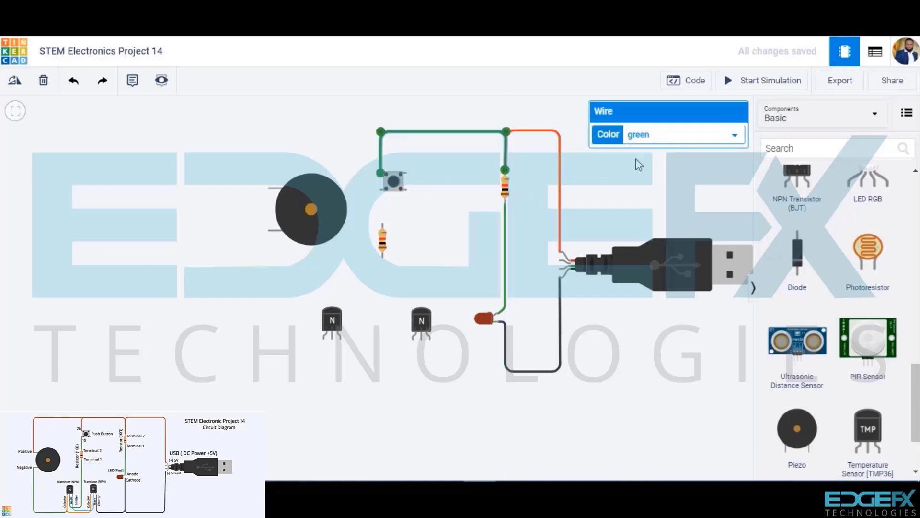
pyautogui.click(681, 134)
pyautogui.click(671, 159)
pyautogui.click(432, 202)
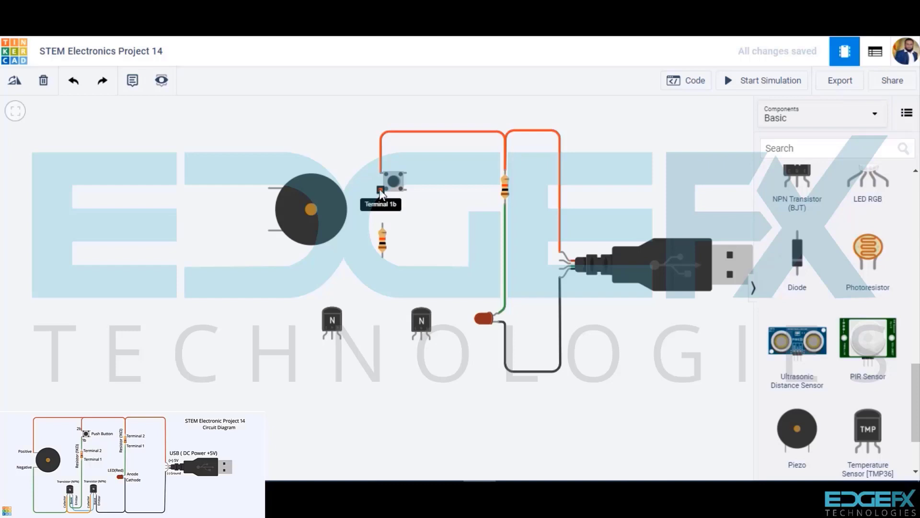
# Wire the pushbutton's Terminal 1b to the top of the resistor below it, and that resistor's Terminal 1 to the left transistor's middle pin
pyautogui.click(384, 229)
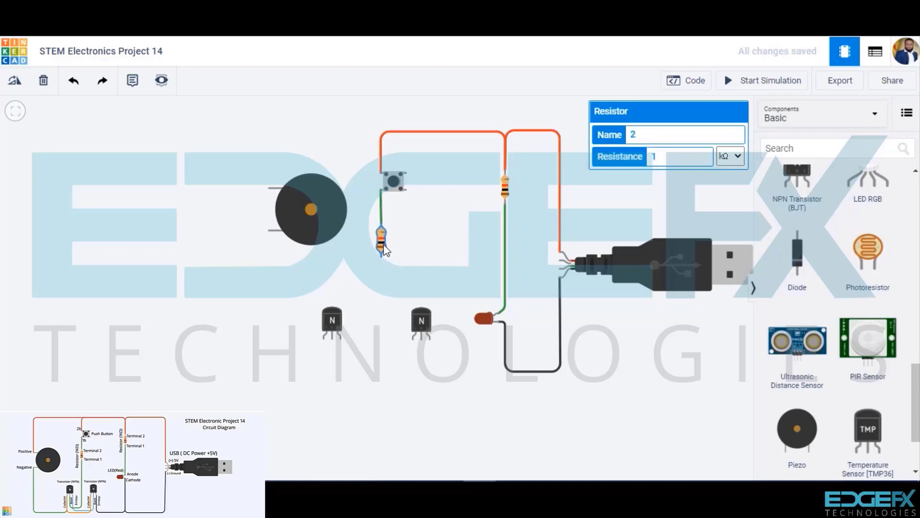
pyautogui.click(401, 261)
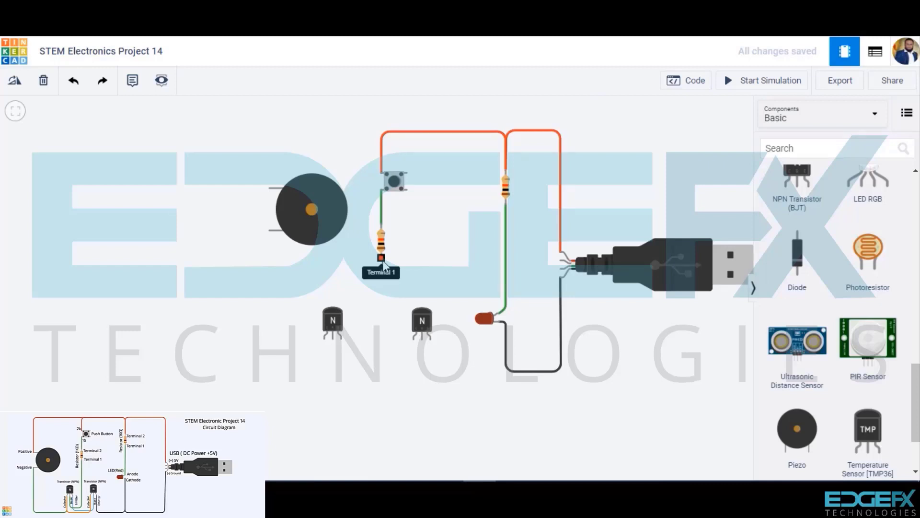
pyautogui.click(381, 258)
pyautogui.click(381, 352)
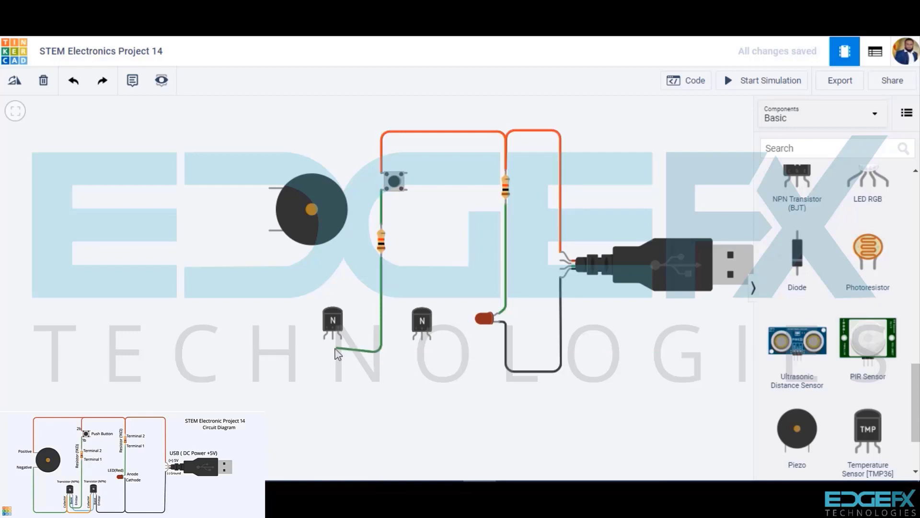
pyautogui.click(332, 341)
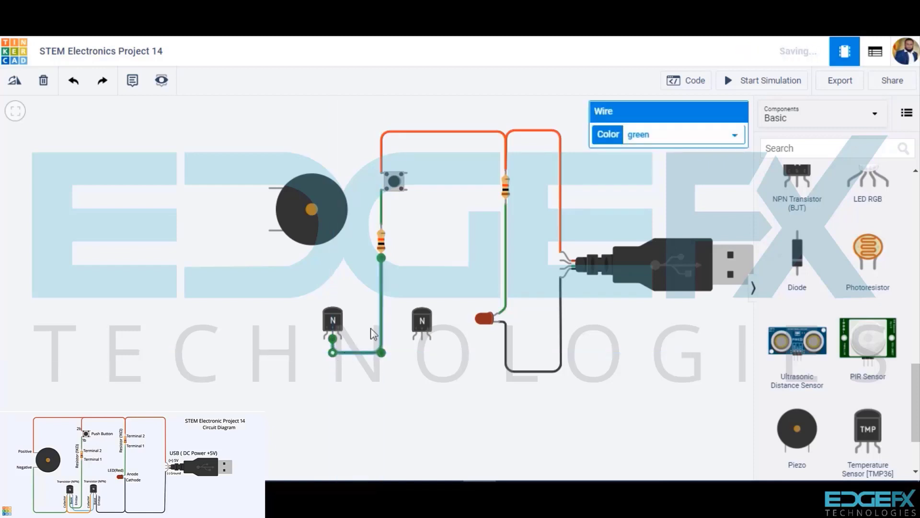
pyautogui.click(375, 302)
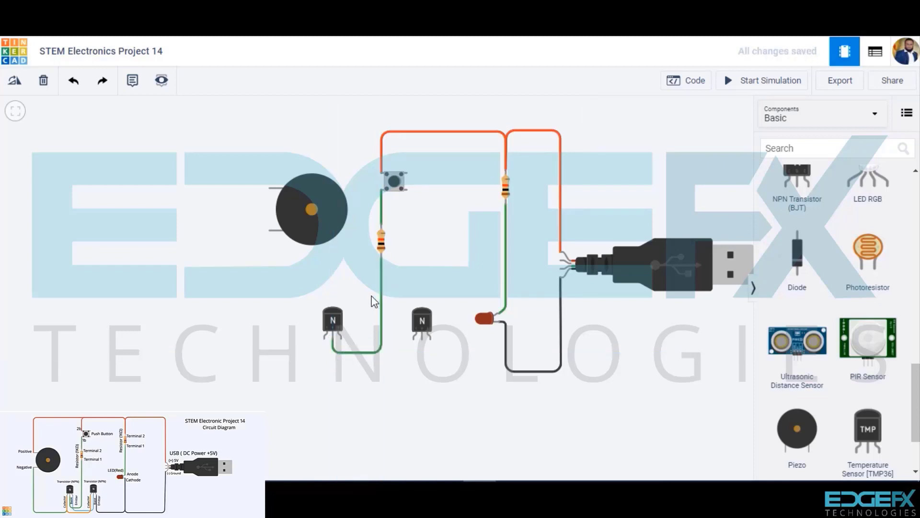
# Wire the piezo's upper leg to the pushbutton's upper-left terminal with right-angle bends and colour the wire red
pyautogui.click(270, 188)
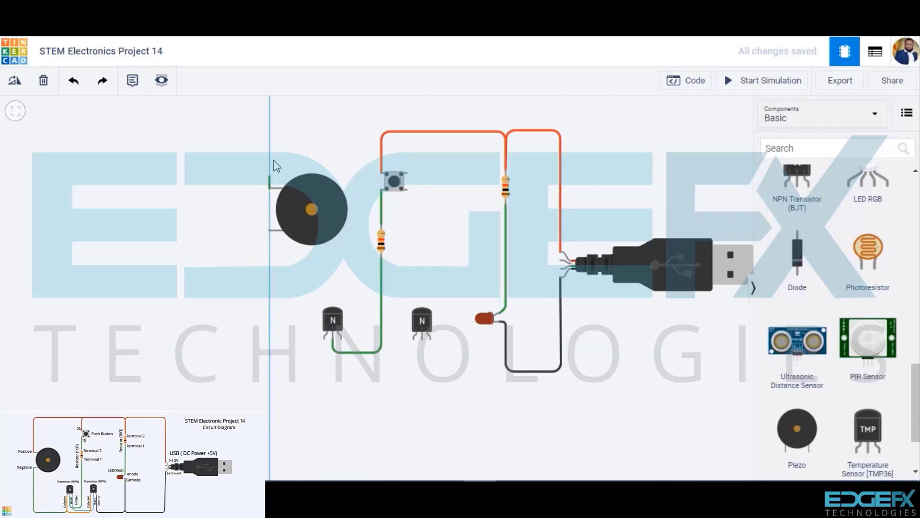
pyautogui.click(270, 133)
pyautogui.click(379, 133)
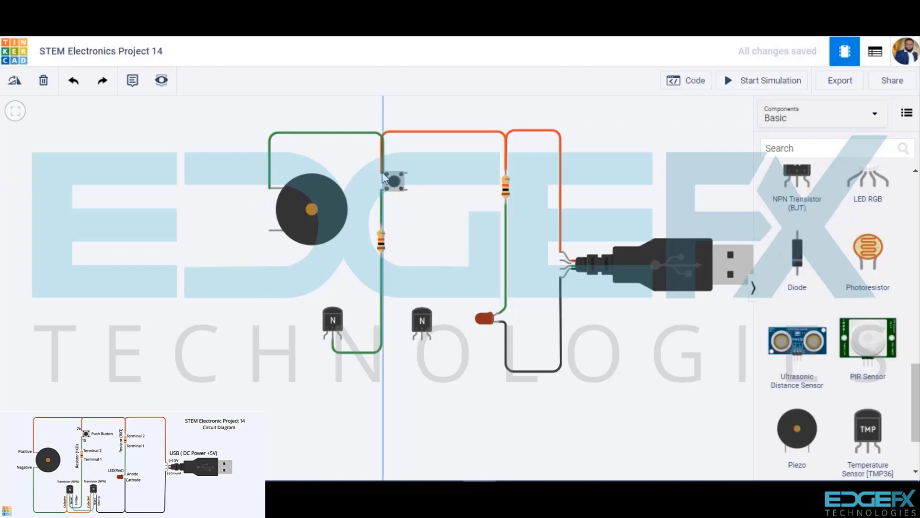
pyautogui.click(381, 172)
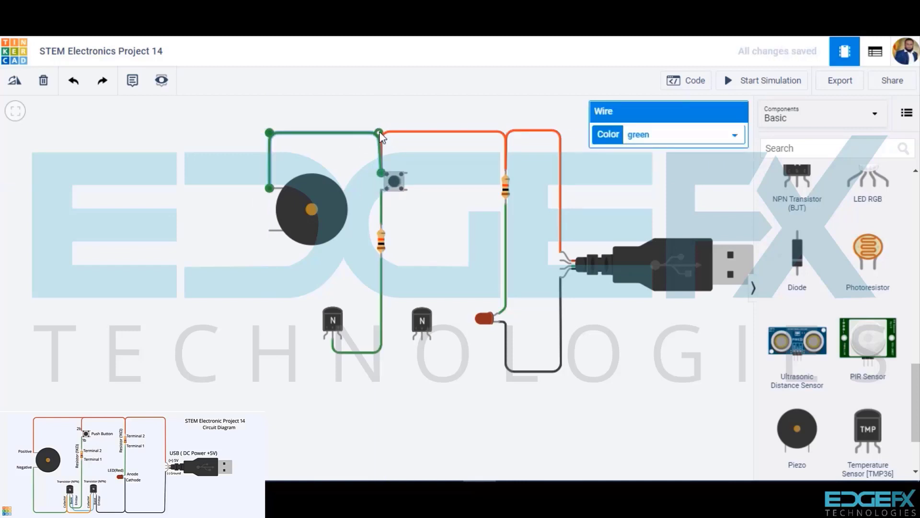
pyautogui.click(680, 134)
pyautogui.click(633, 160)
pyautogui.click(265, 275)
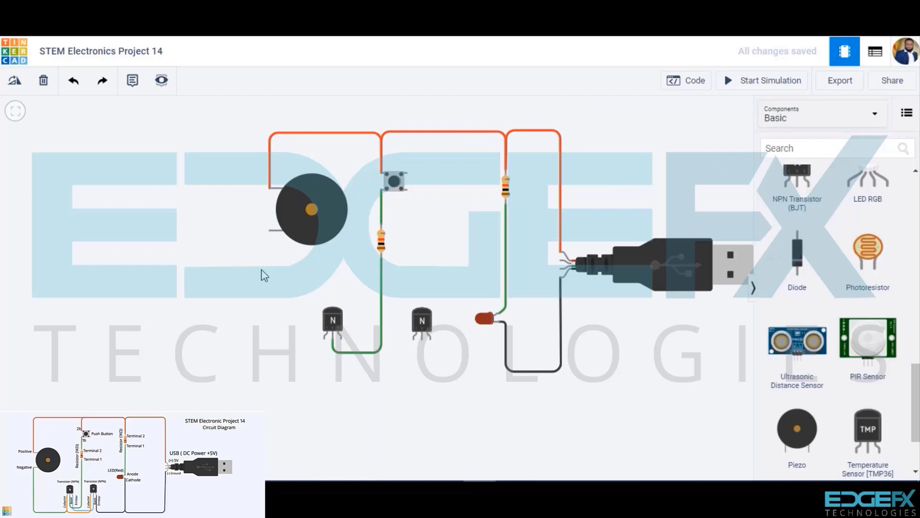
# Wire the piezo's lower leg to the left transistor's left pin, routing it down and across with right-angle bends
pyautogui.click(269, 231)
pyautogui.click(269, 354)
pyautogui.click(324, 354)
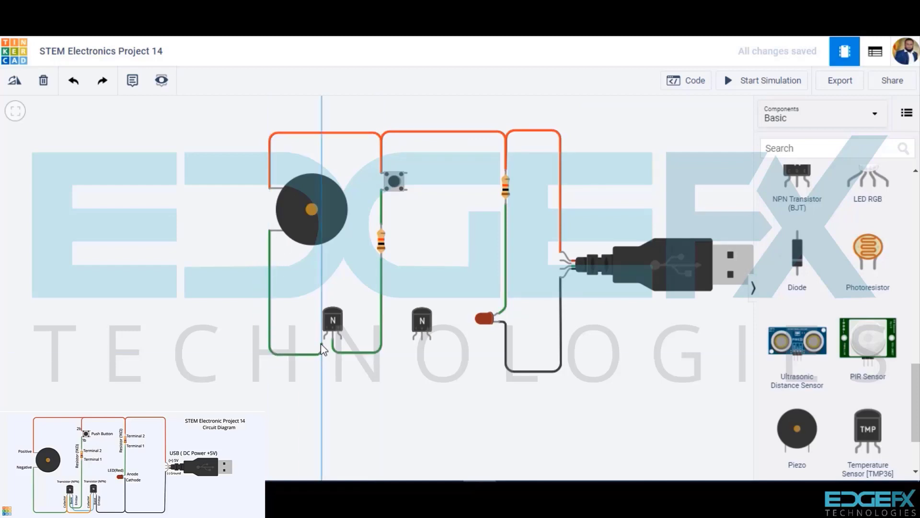
pyautogui.click(324, 339)
pyautogui.click(327, 374)
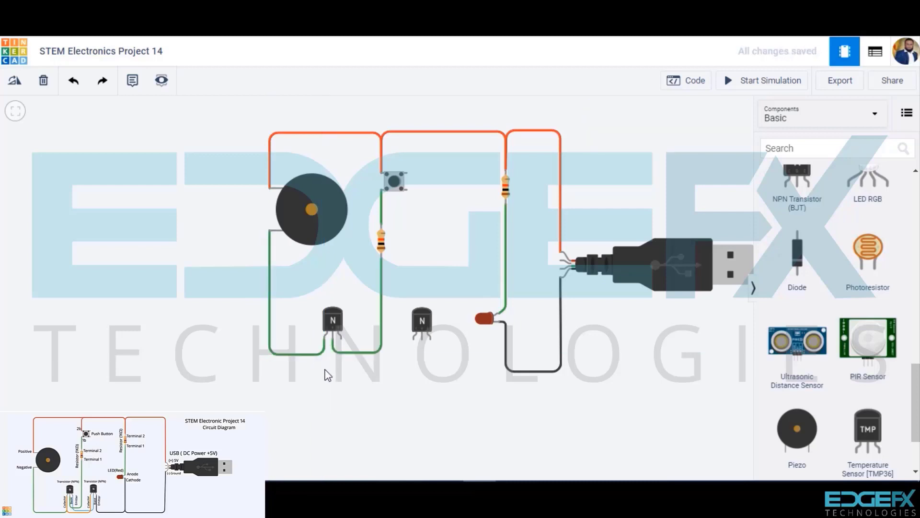
# Wire the left transistor's right pin to the right transistor's middle pin, and join both transistors' left pins with a wire routed underneath
pyautogui.click(342, 338)
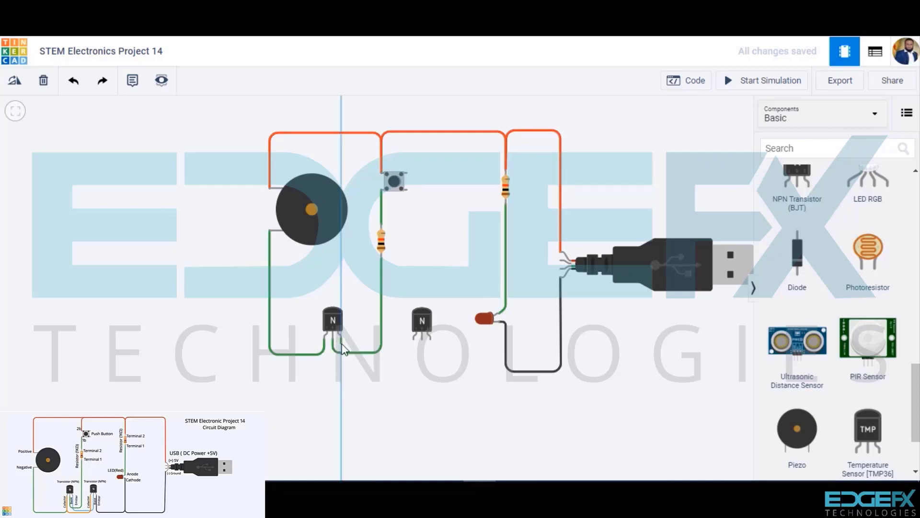
pyautogui.click(423, 340)
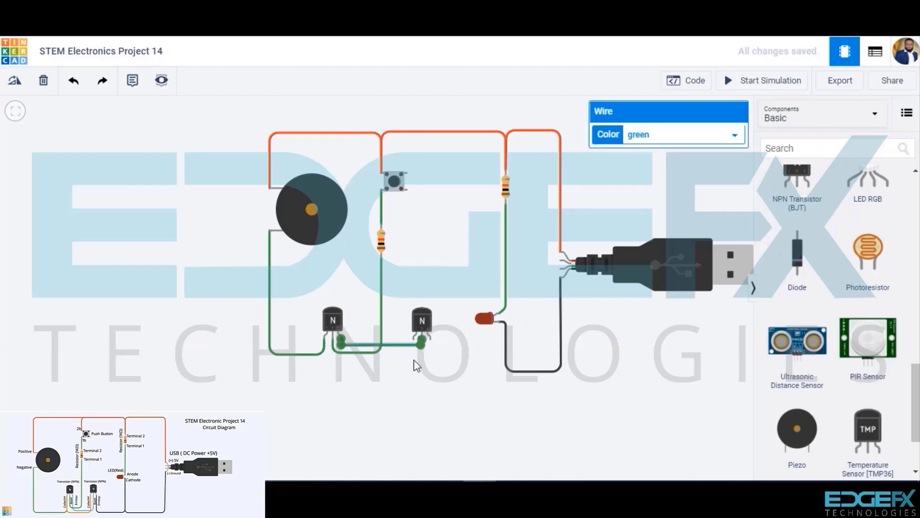
pyautogui.click(325, 340)
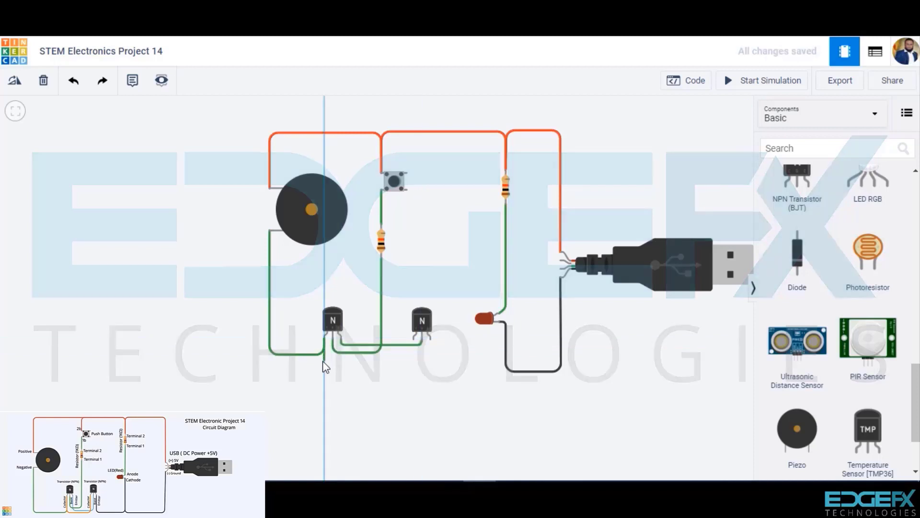
pyautogui.click(325, 365)
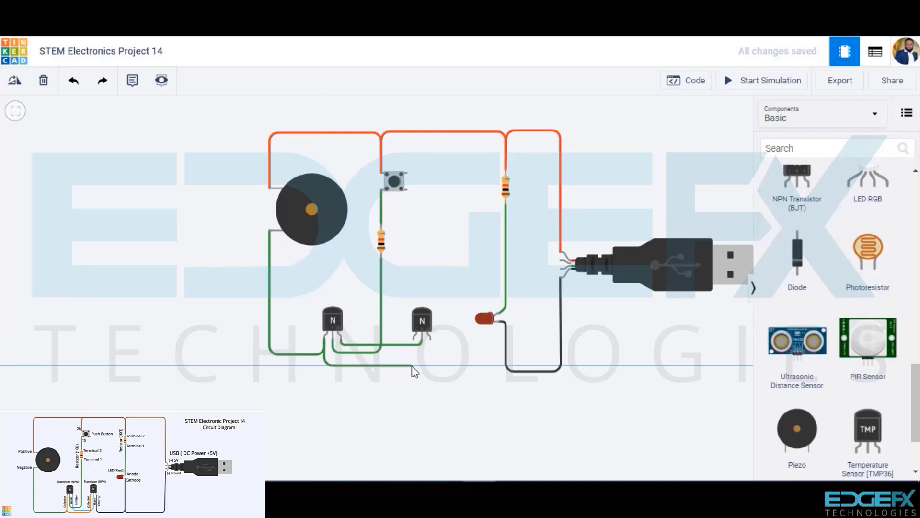
pyautogui.click(414, 339)
pyautogui.click(425, 371)
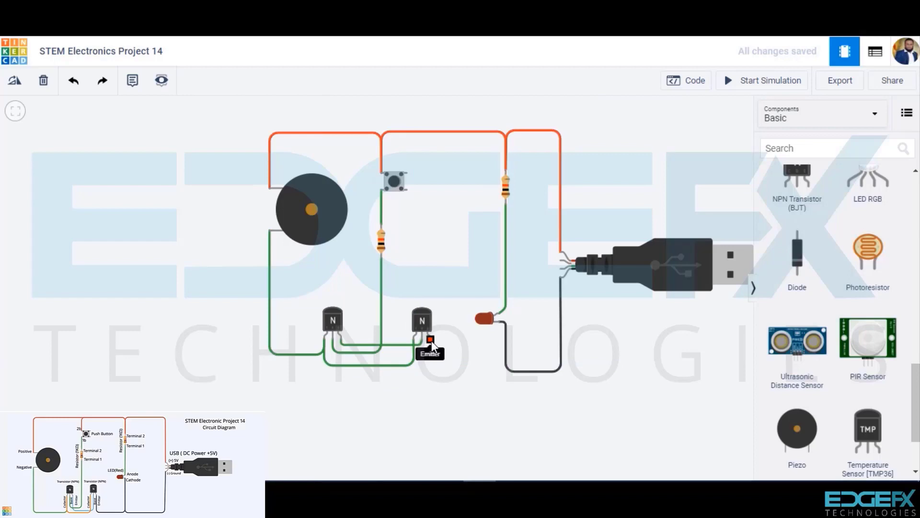
# Wire the right transistor's Emitter to the LED's lower leg with right-angle bends and colour the wire black
pyautogui.click(430, 340)
pyautogui.click(431, 370)
pyautogui.click(508, 370)
pyautogui.click(501, 320)
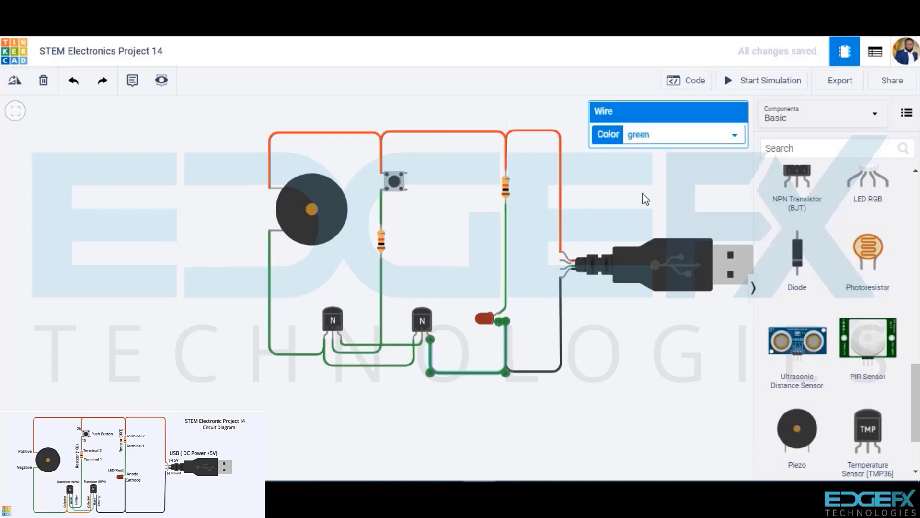
pyautogui.click(646, 135)
pyautogui.click(632, 162)
pyautogui.click(607, 196)
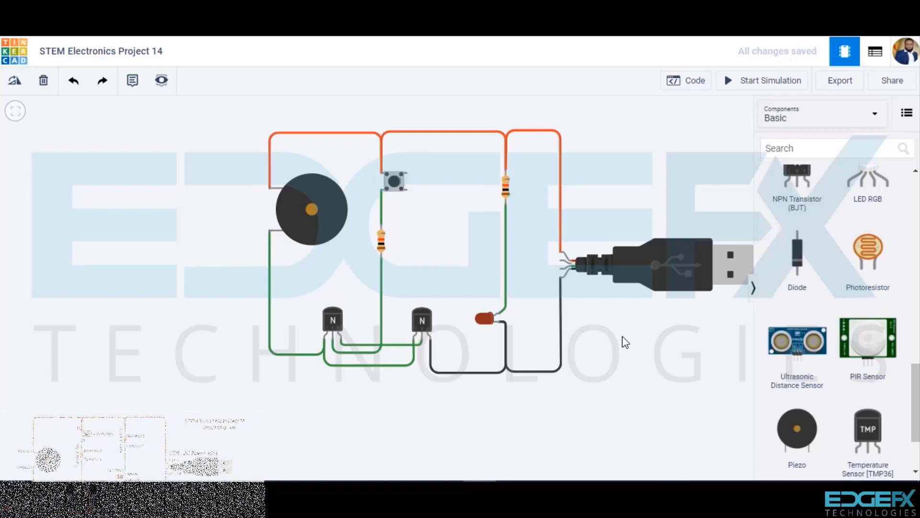
# Run the simulation, operate the pushbutton to test the circuit, and stop the simulation
pyautogui.click(746, 81)
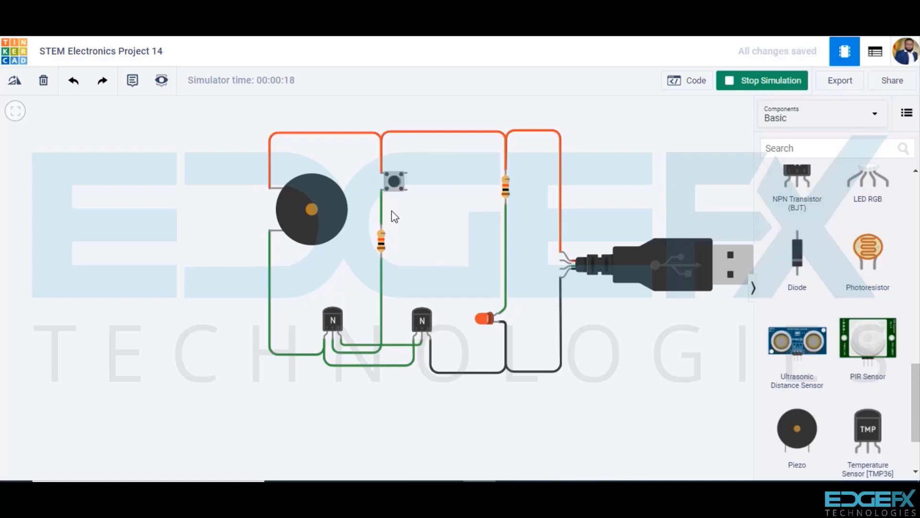
pyautogui.click(401, 184)
pyautogui.click(733, 89)
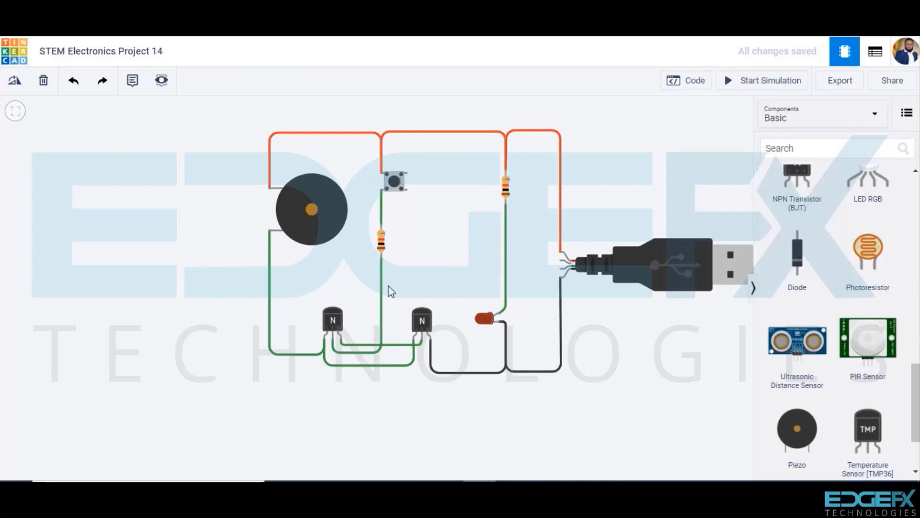